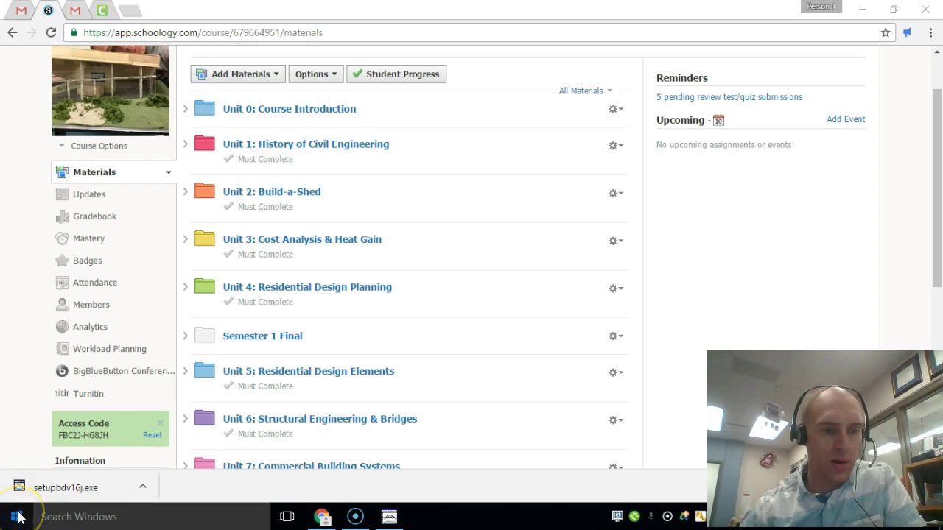
# - Launch Bridge Designer 2016 from the Start menu's All apps list
pyautogui.click(18, 518)
pyautogui.click(28, 488)
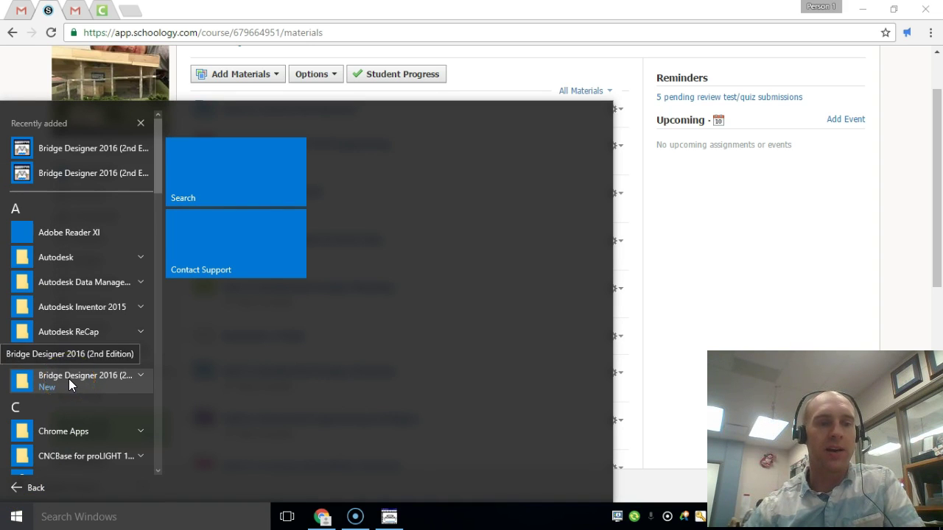
pyautogui.click(68, 379)
pyautogui.click(67, 398)
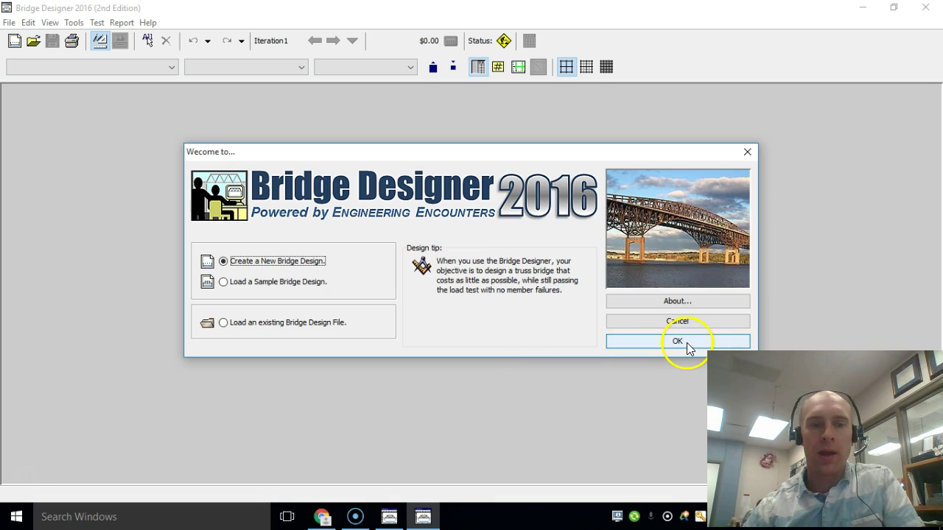
# - Start a new bridge design and advance the wizard to the deck elevation and supports step
pyautogui.click(638, 338)
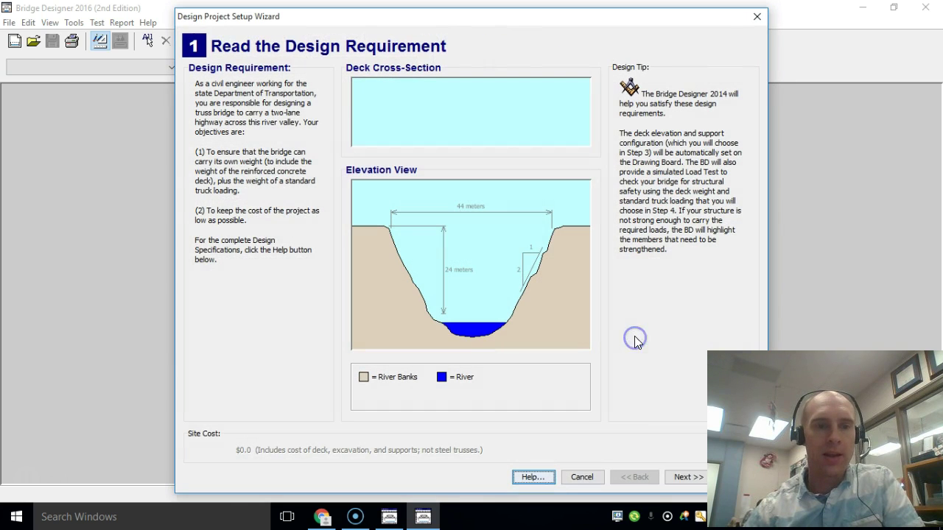
pyautogui.click(684, 477)
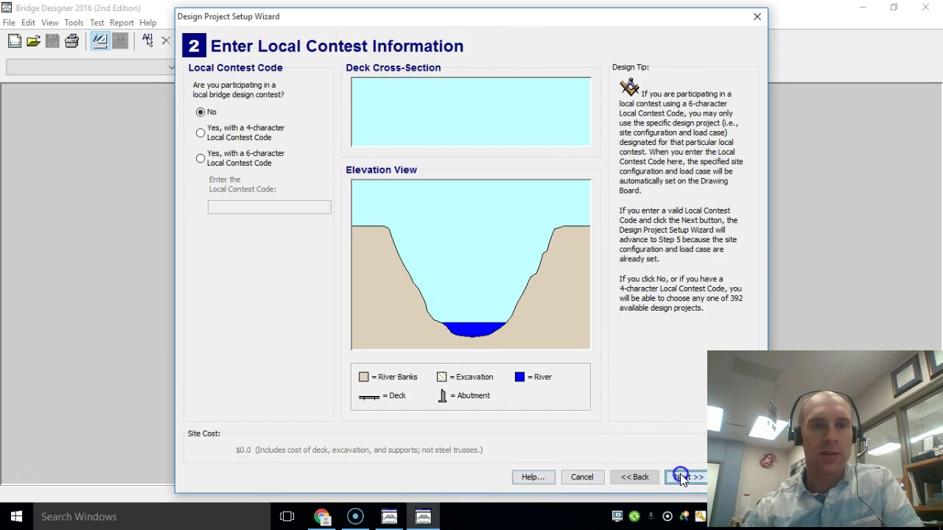
pyautogui.click(680, 475)
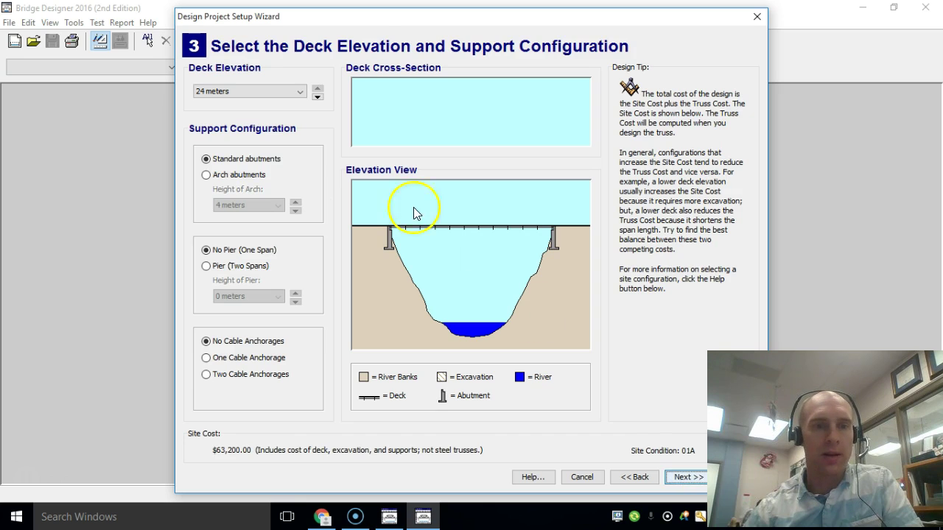
# - Set a 20 m deck elevation with standard abutments and no pier, for a $77,400.00 site cost
pyautogui.click(268, 91)
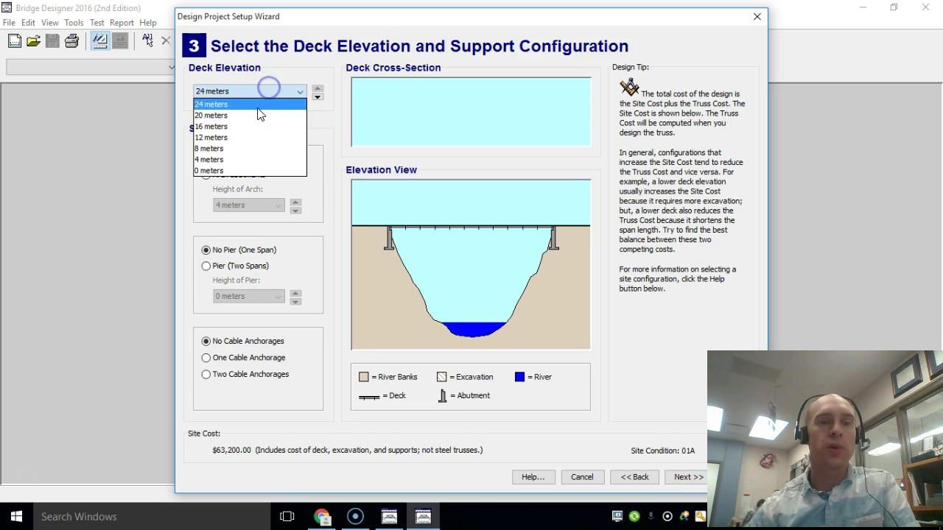
pyautogui.click(256, 115)
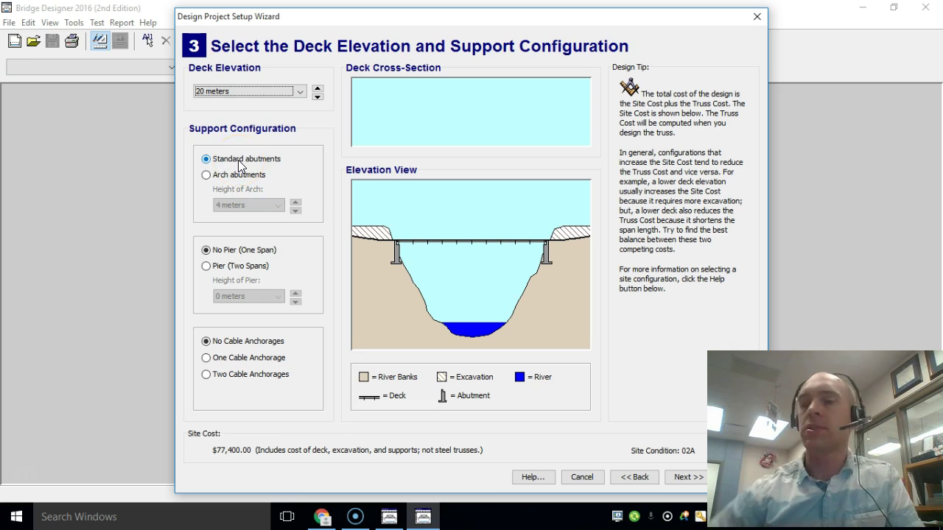
pyautogui.click(248, 91)
pyautogui.click(230, 103)
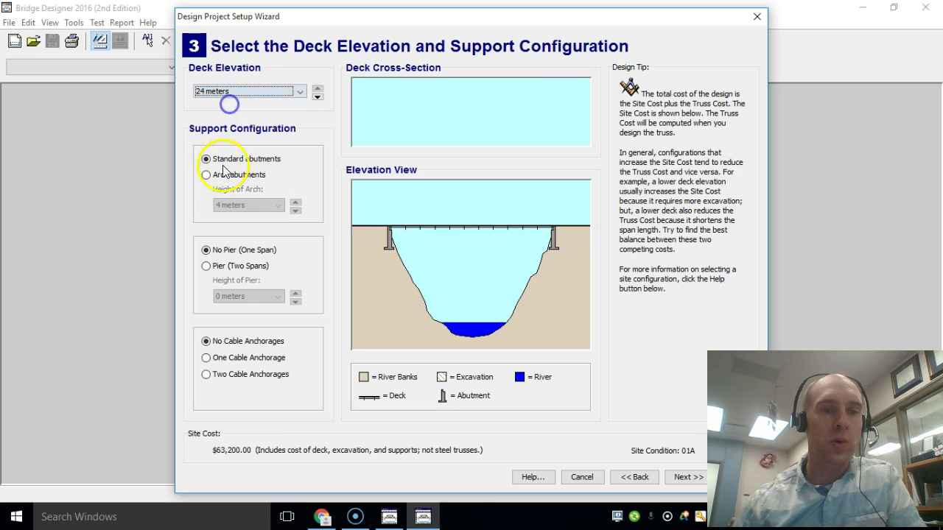
pyautogui.click(223, 175)
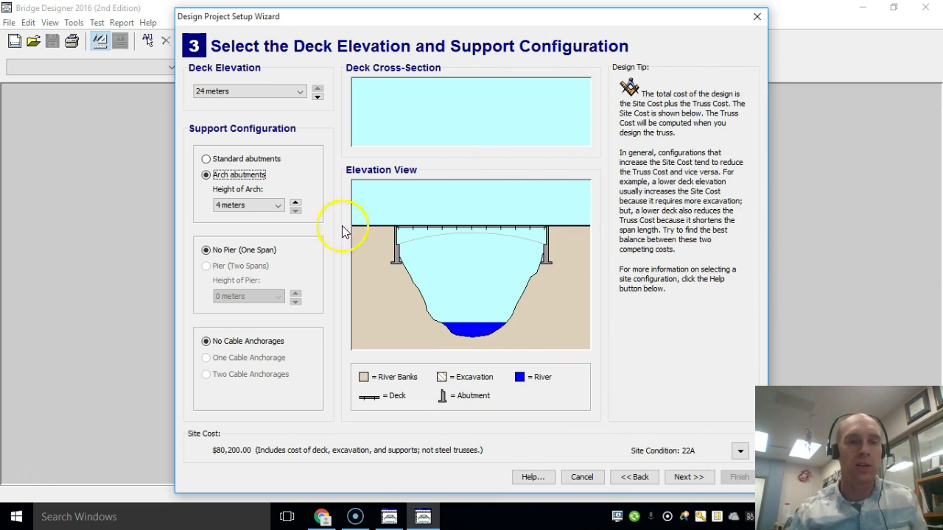
pyautogui.click(241, 87)
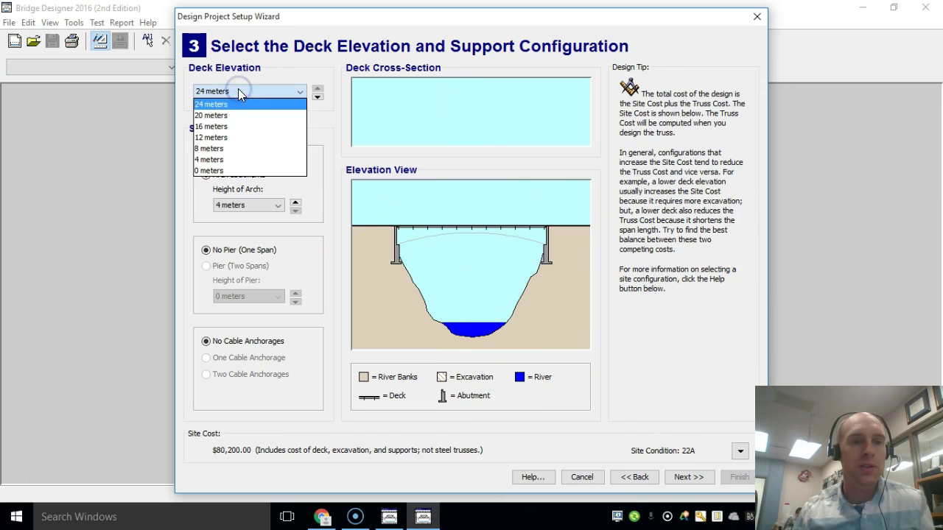
pyautogui.click(239, 76)
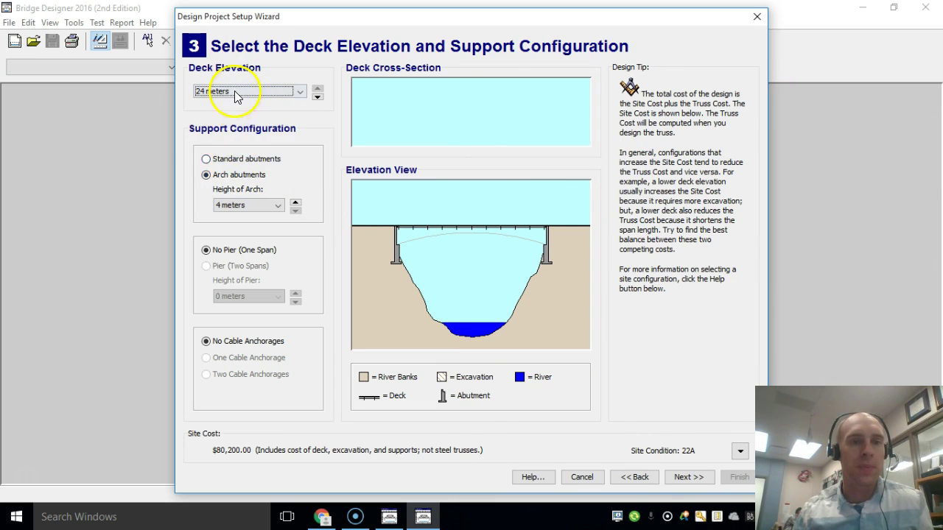
pyautogui.click(236, 92)
pyautogui.click(231, 115)
pyautogui.click(225, 160)
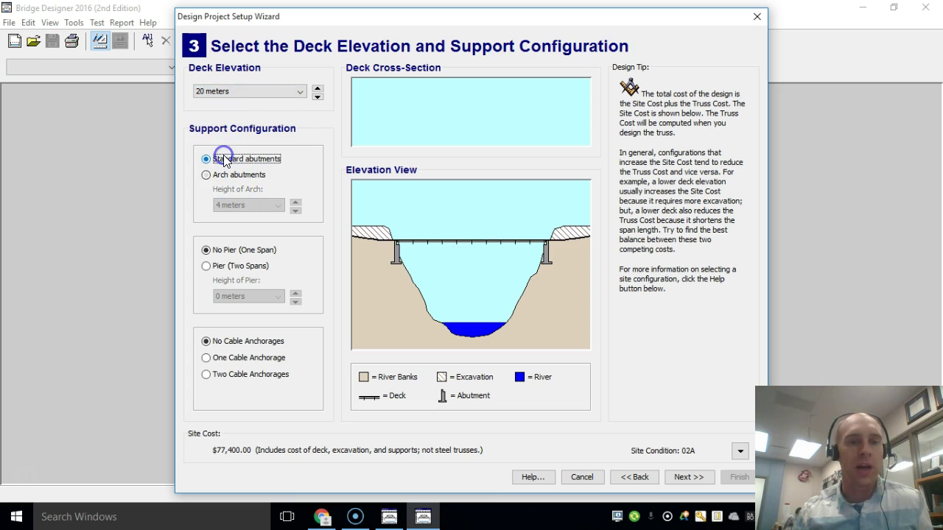
# - Choose a high-strength concrete deck with the Standard 225 kN Truck and finish the wizard
pyautogui.click(691, 477)
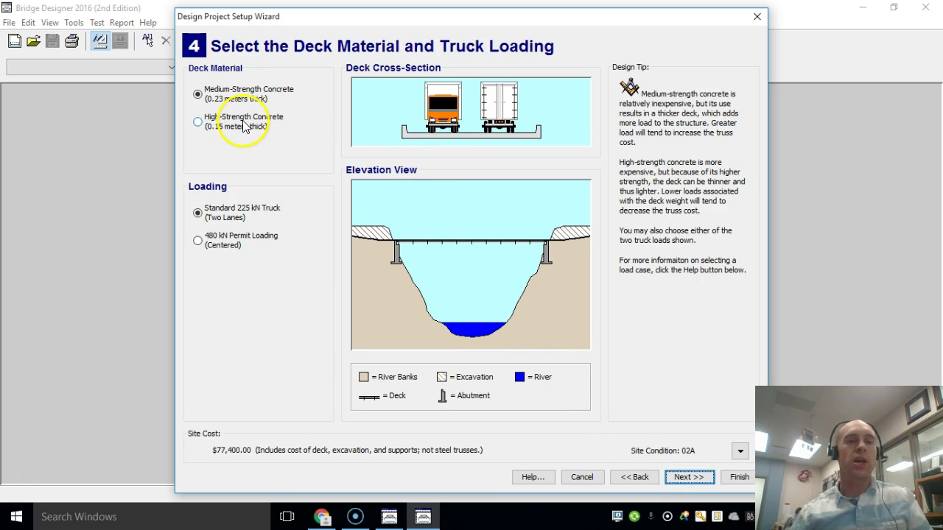
pyautogui.click(199, 124)
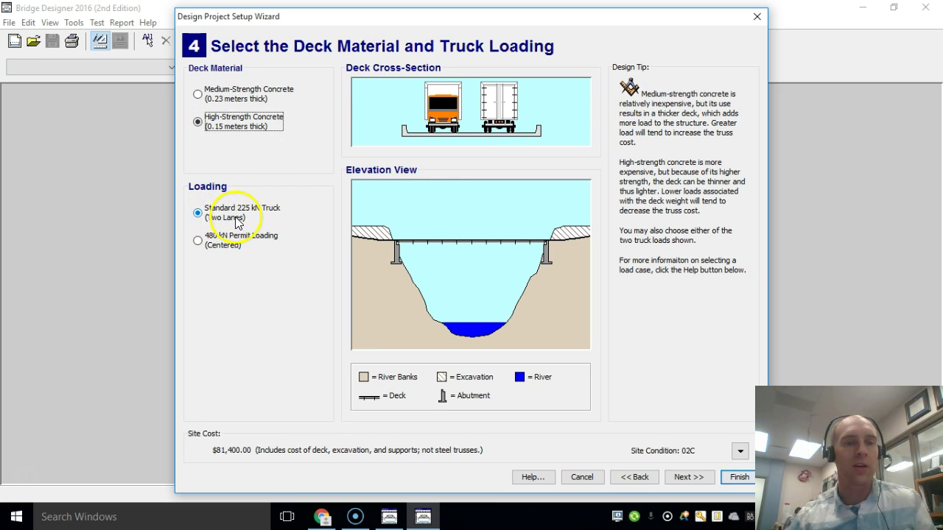
pyautogui.click(743, 477)
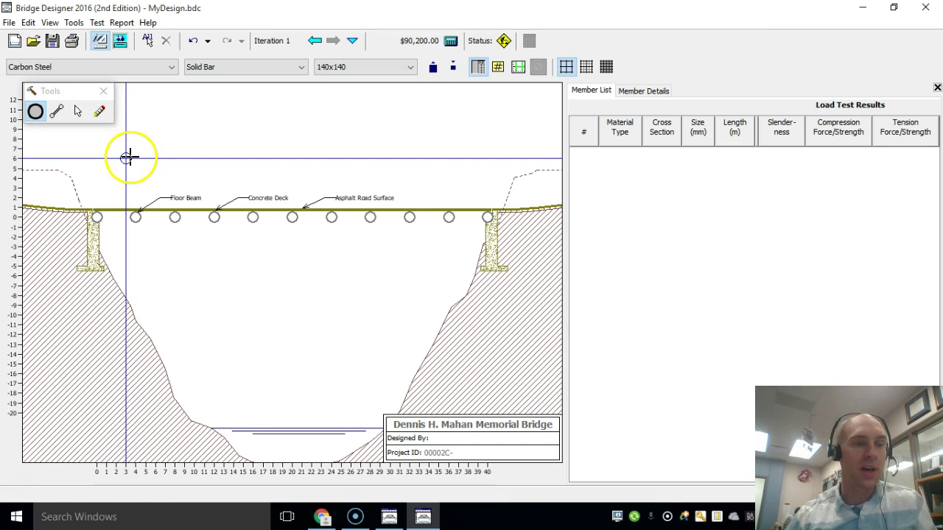
# - Place three upper joints 4 m above the deck near x=2, 6 and 10
pyautogui.click(35, 112)
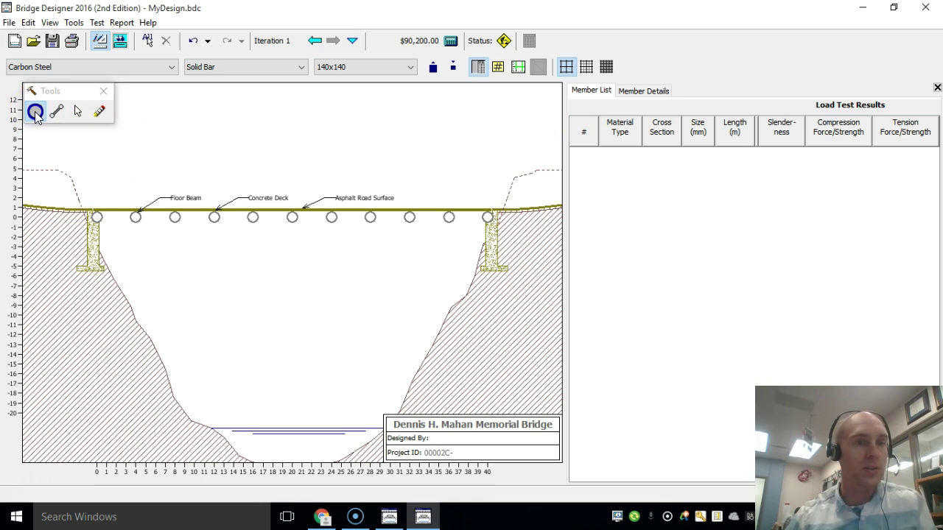
pyautogui.click(116, 179)
pyautogui.click(156, 178)
pyautogui.click(193, 179)
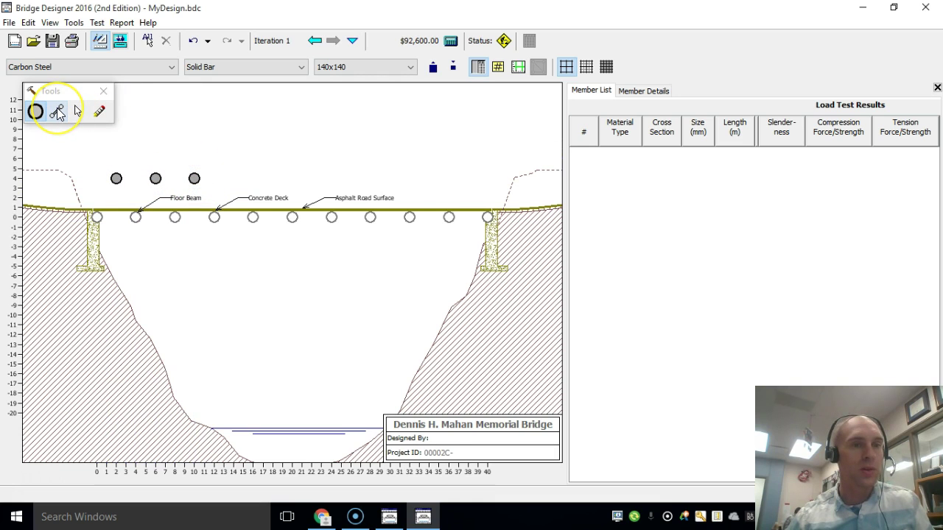
# - Draw top chords, bottom chords and diagonals linking all joints into a triangulated truss costing $474,170.64
pyautogui.click(58, 112)
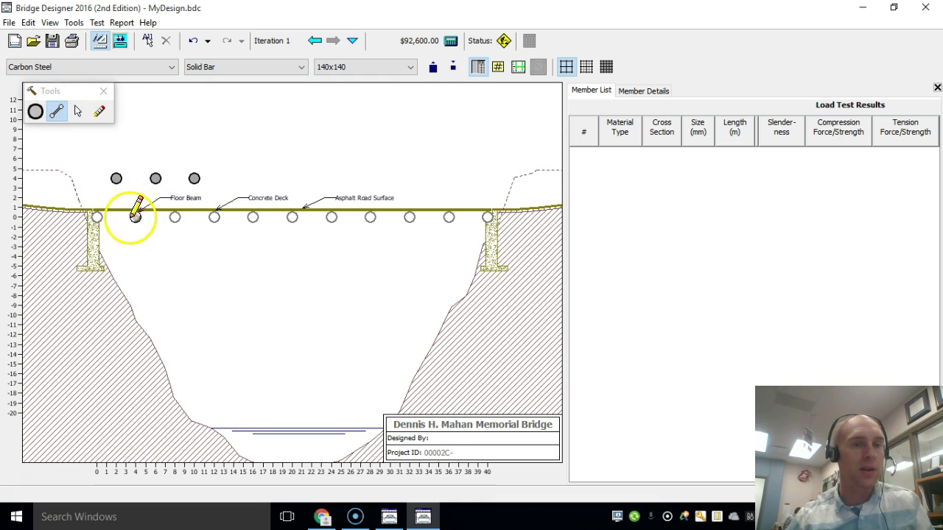
pyautogui.moveTo(97, 218); pyautogui.dragTo(117, 179)
pyautogui.moveTo(142, 213); pyautogui.dragTo(135, 218)
pyautogui.moveTo(135, 217); pyautogui.dragTo(155, 179)
pyautogui.moveTo(491, 205); pyautogui.dragTo(488, 217)
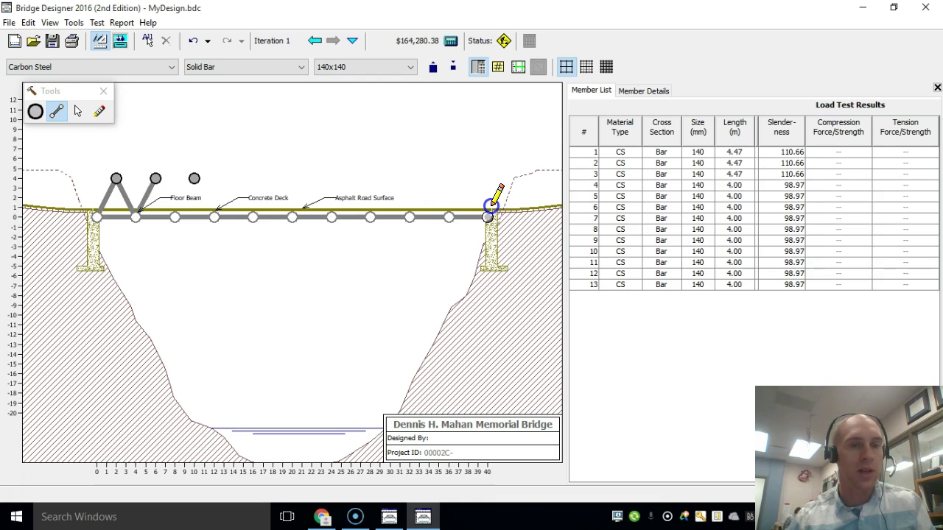
pyautogui.moveTo(116, 179)
pyautogui.mouseDown()
pyautogui.moveTo(195, 178)
pyautogui.moveTo(175, 217)
pyautogui.mouseUp()
pyautogui.moveTo(175, 218); pyautogui.dragTo(195, 179)
pyautogui.moveTo(194, 178); pyautogui.dragTo(219, 209)
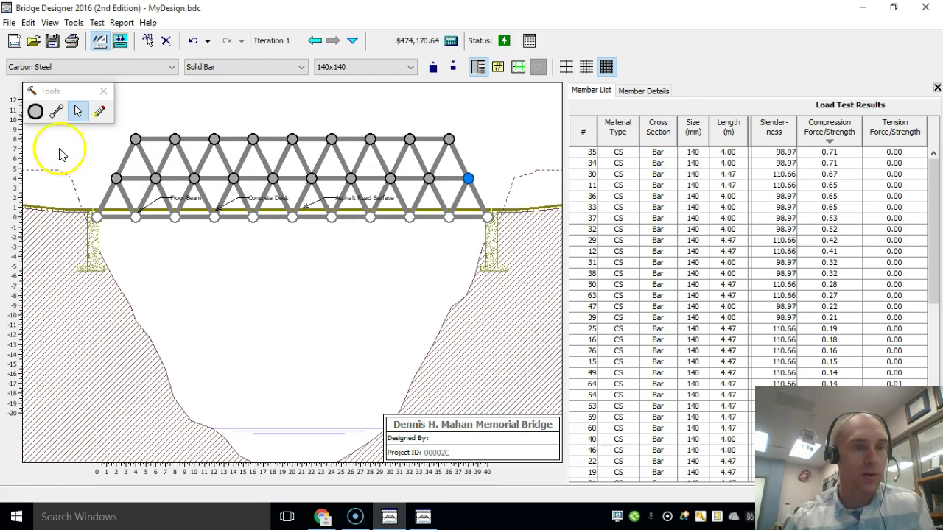
pyautogui.click(565, 67)
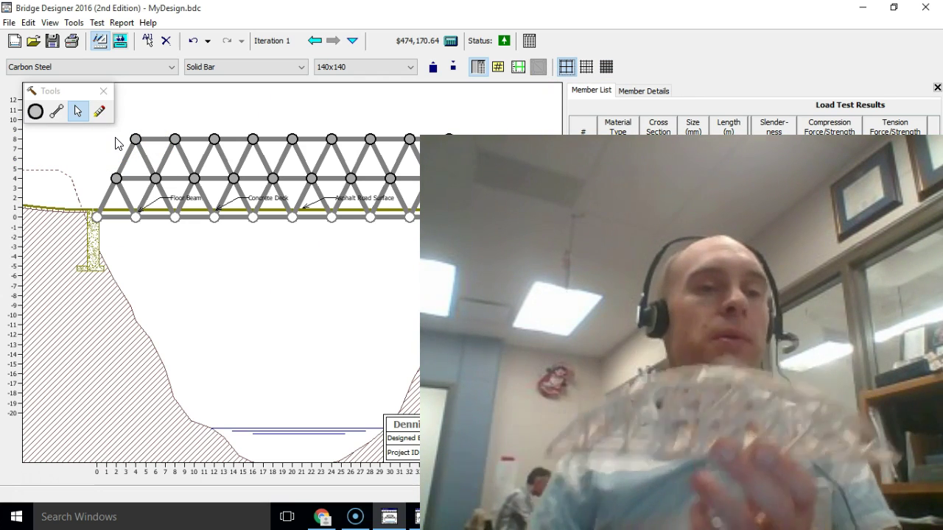
pyautogui.click(14, 99)
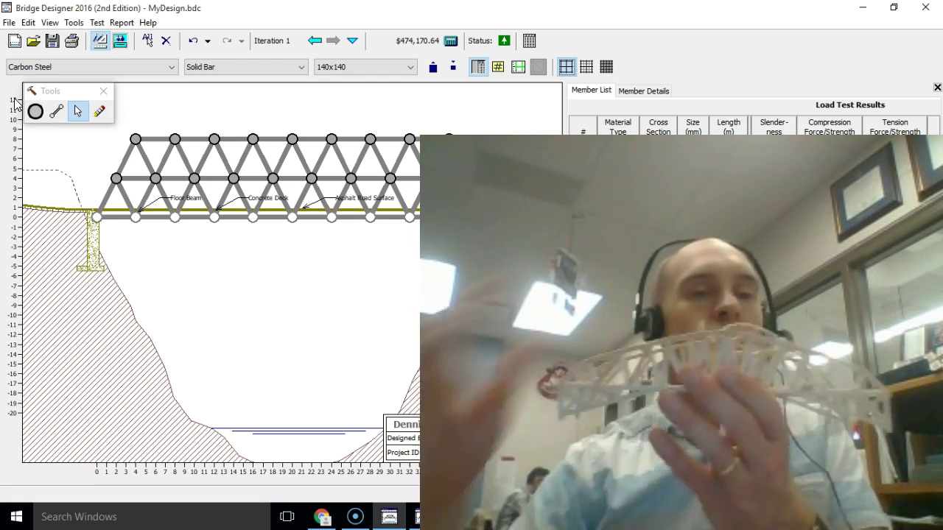
pyautogui.click(93, 215)
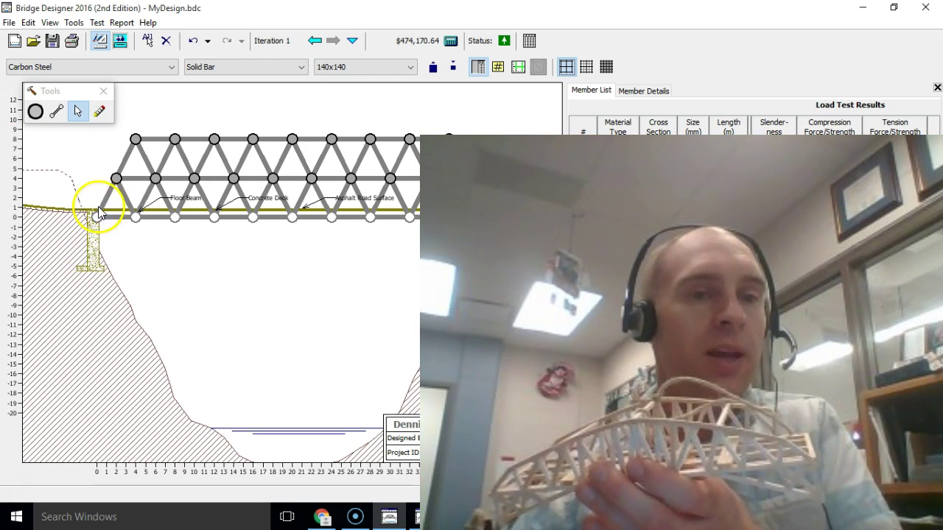
pyautogui.click(136, 139)
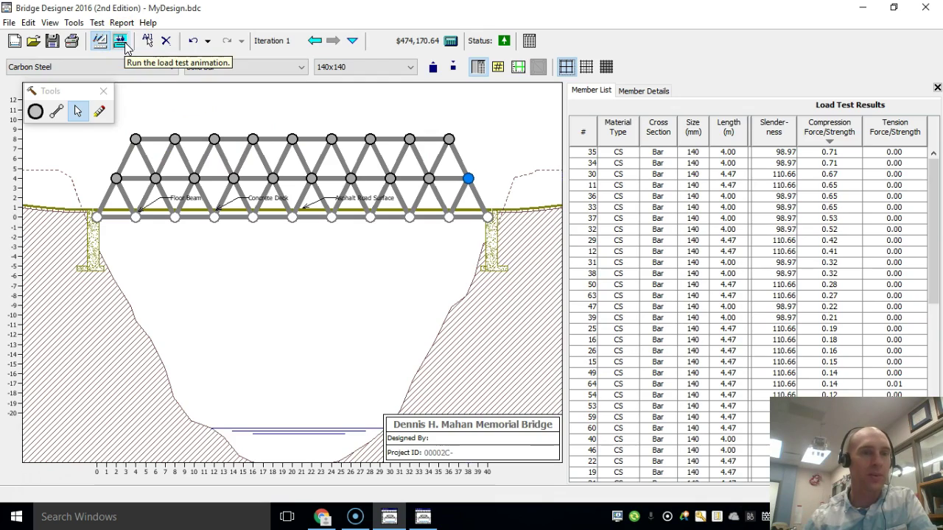
# - Run the 3D load test and pause the truck partway across the truss
pyautogui.click(123, 43)
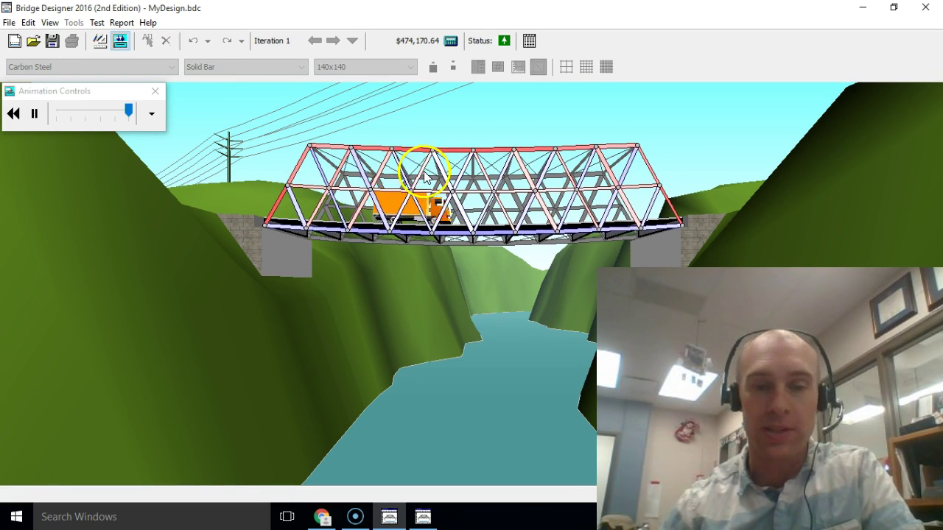
pyautogui.click(31, 115)
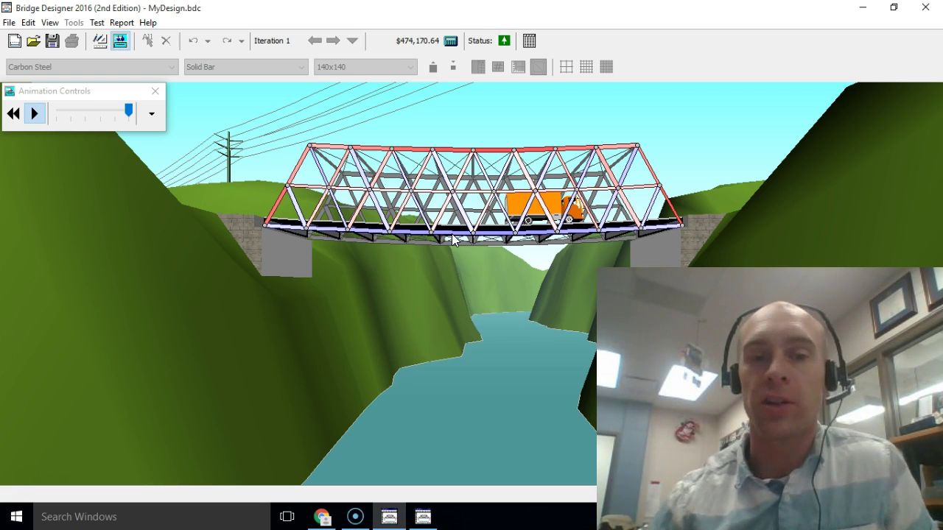
pyautogui.click(445, 167)
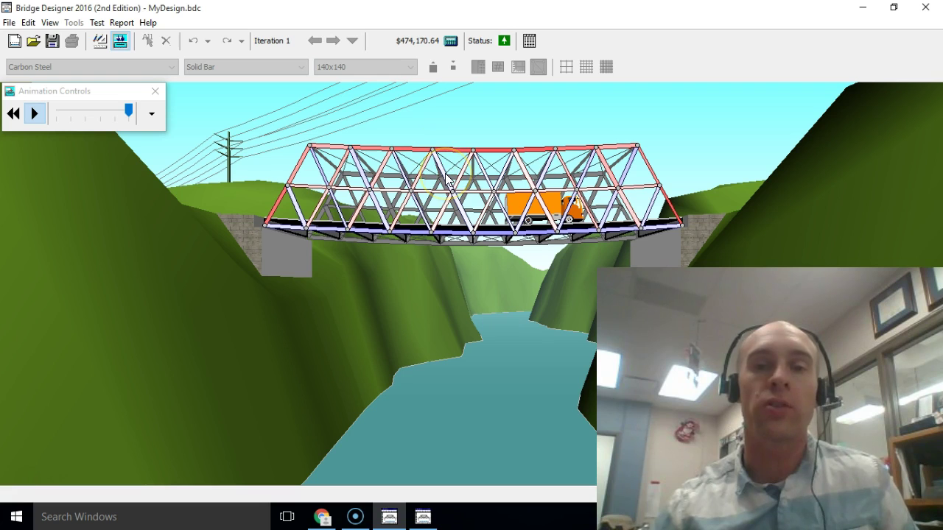
# - Back on the drawing board, sort members by compression ratio and select the most compressed member, 35
pyautogui.click(103, 41)
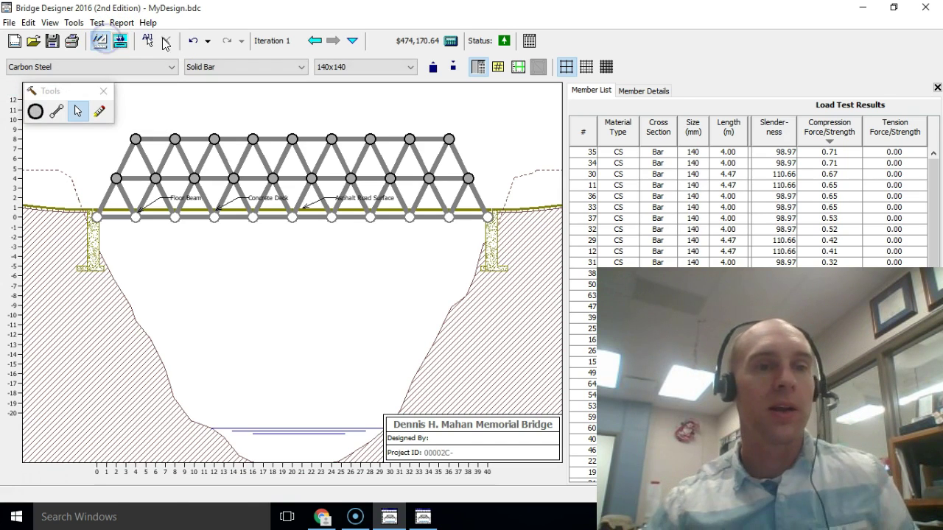
pyautogui.click(831, 134)
pyautogui.click(831, 135)
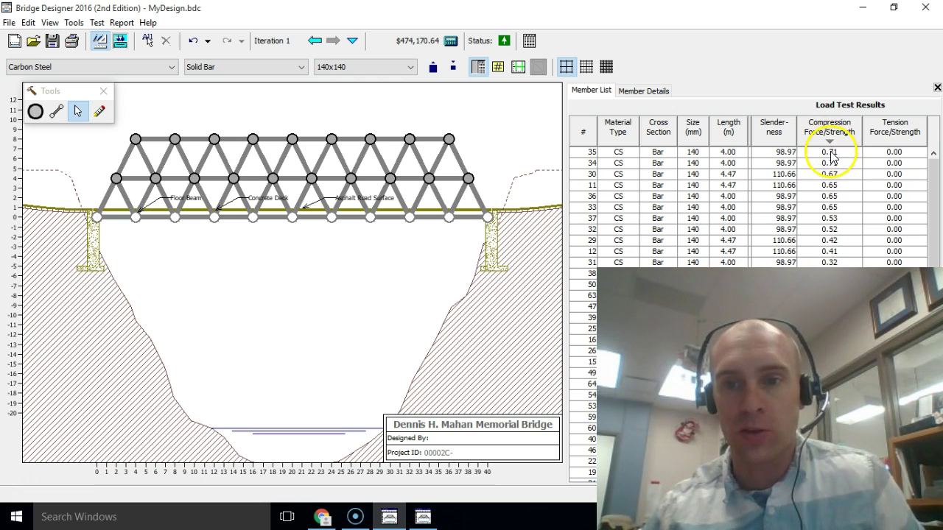
pyautogui.click(888, 142)
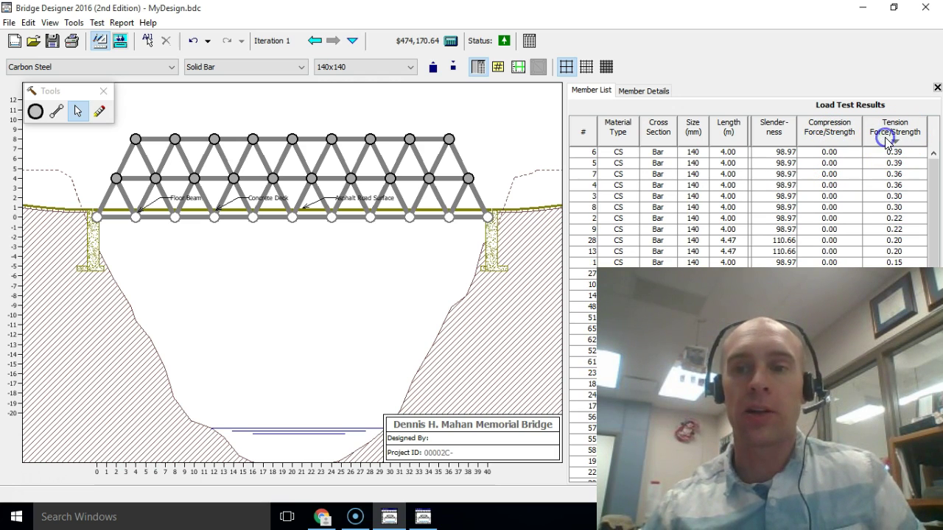
pyautogui.click(826, 131)
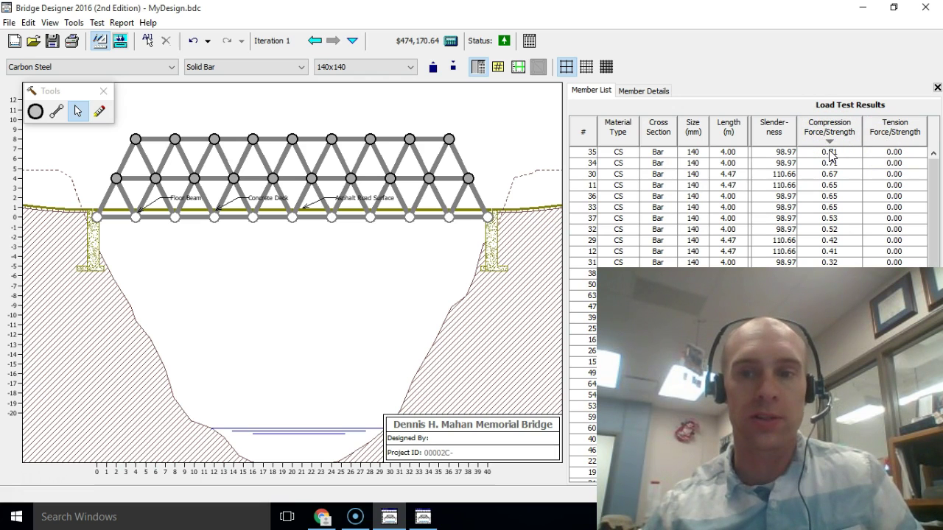
pyautogui.click(830, 153)
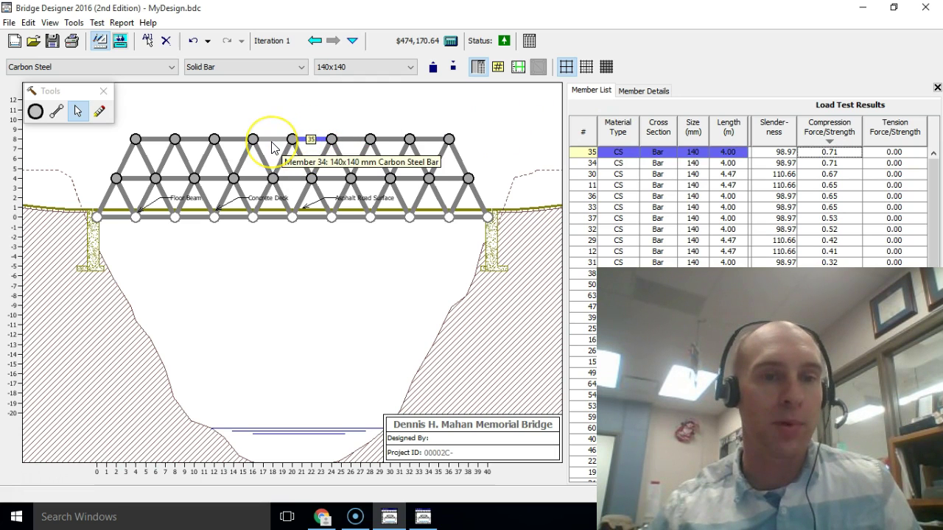
pyautogui.click(582, 162)
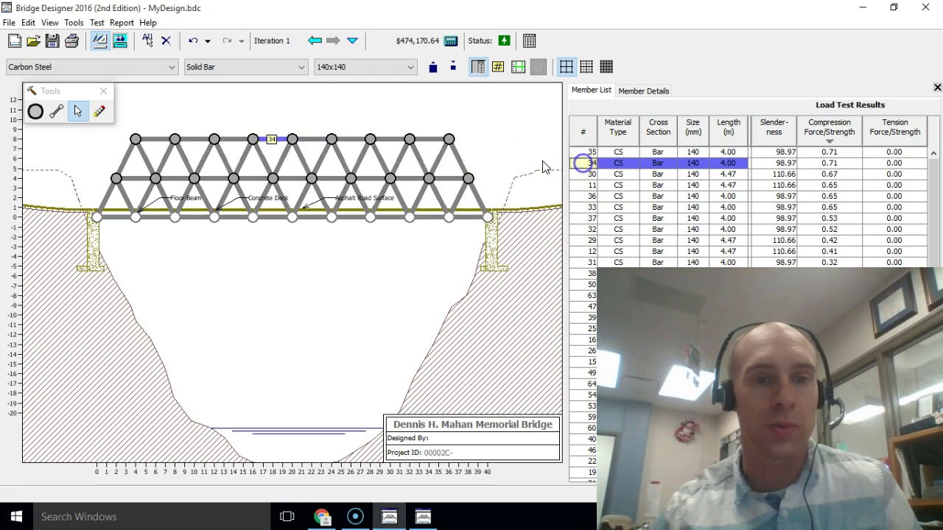
pyautogui.click(615, 153)
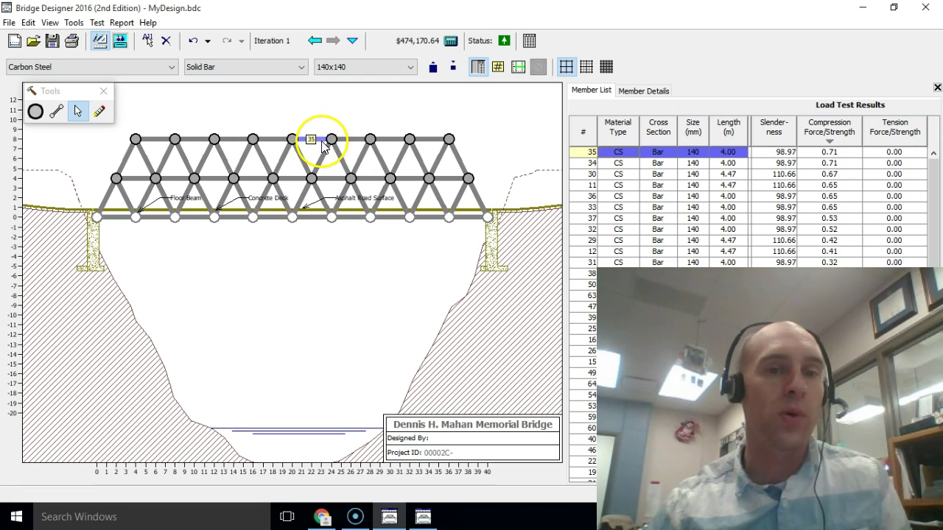
# - Shift the top-chord joint one grid step left to shorten member 35, then load test
pyautogui.moveTo(332, 138); pyautogui.dragTo(321, 139)
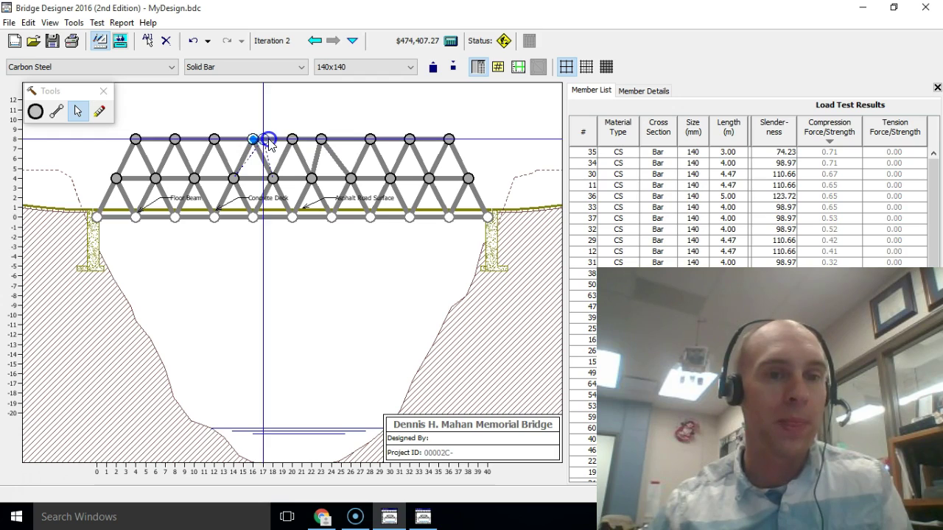
pyautogui.click(121, 42)
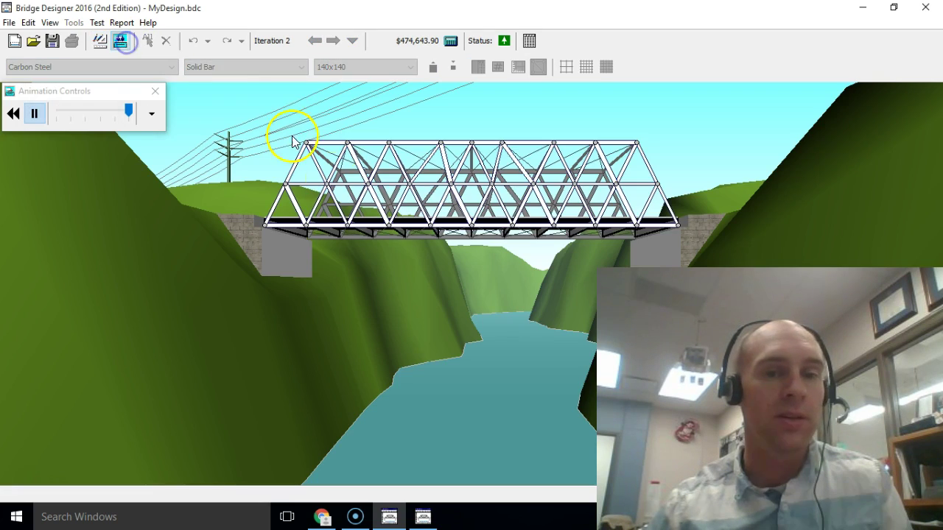
pyautogui.click(99, 40)
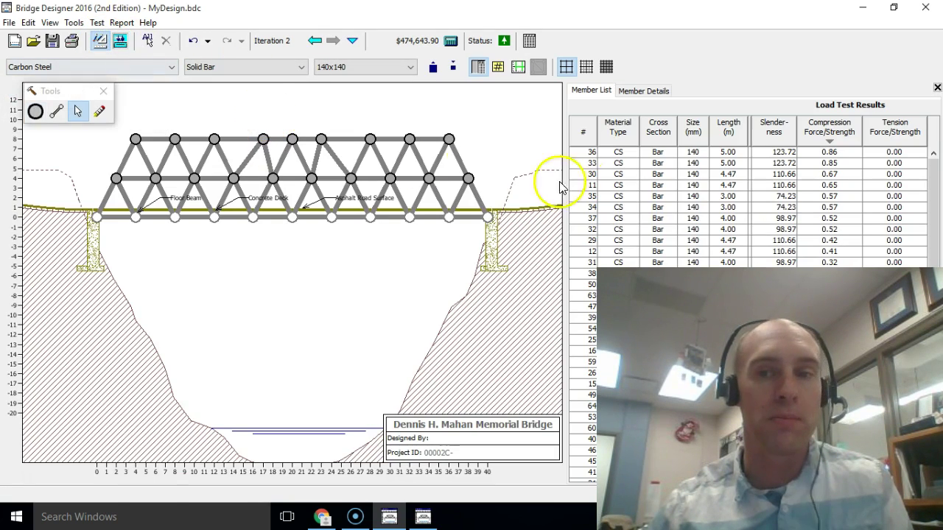
# - Select member 36 and move the top-chord joints near 27 m left and 12 m right
pyautogui.click(830, 152)
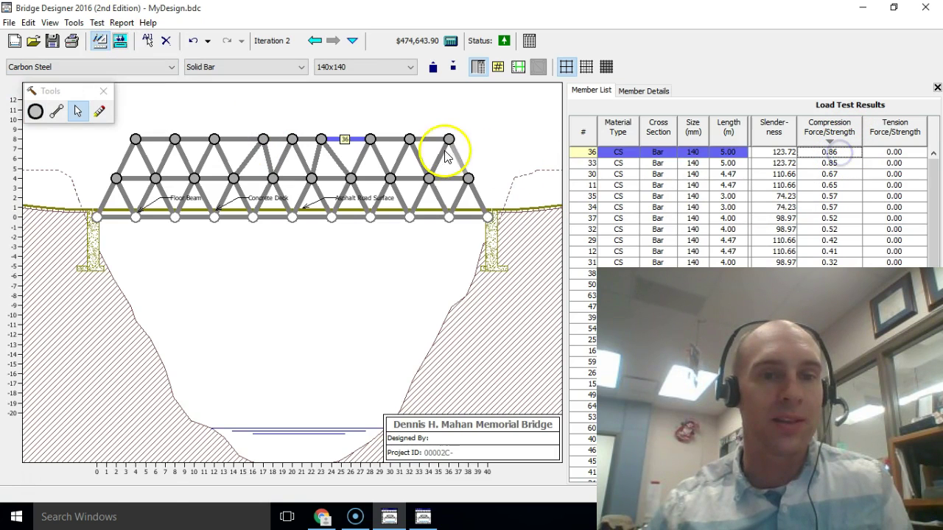
pyautogui.moveTo(370, 139); pyautogui.dragTo(361, 139)
pyautogui.moveTo(219, 141); pyautogui.dragTo(224, 139)
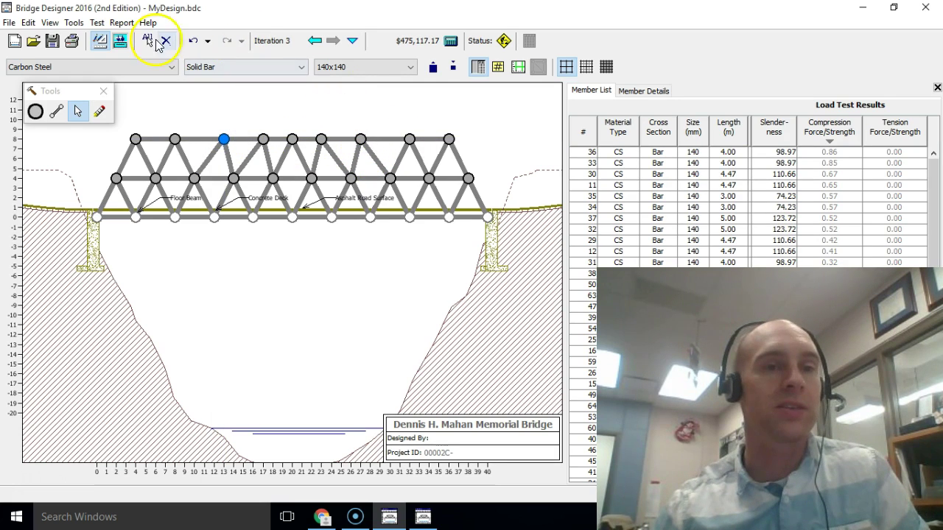
# - Load test the adjusted truss and list members with highest compression ratios first
pyautogui.click(100, 41)
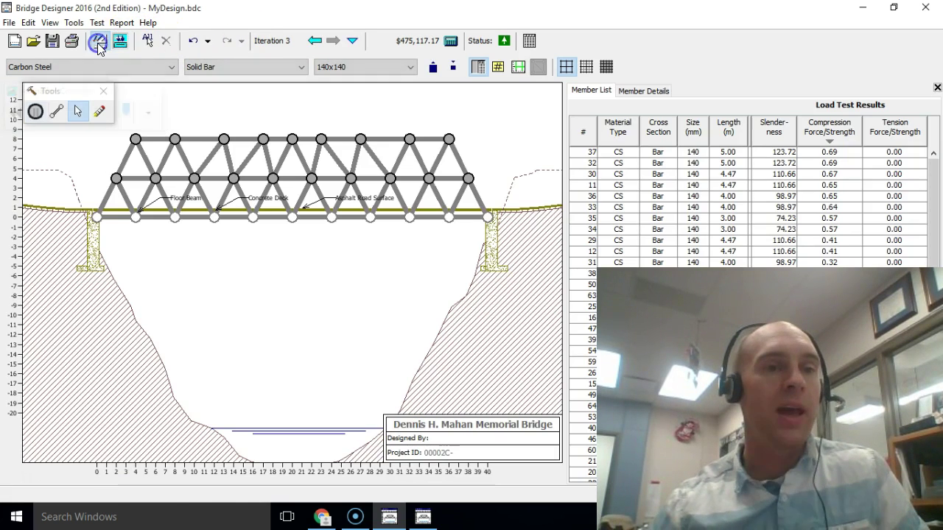
pyautogui.click(842, 136)
pyautogui.click(842, 134)
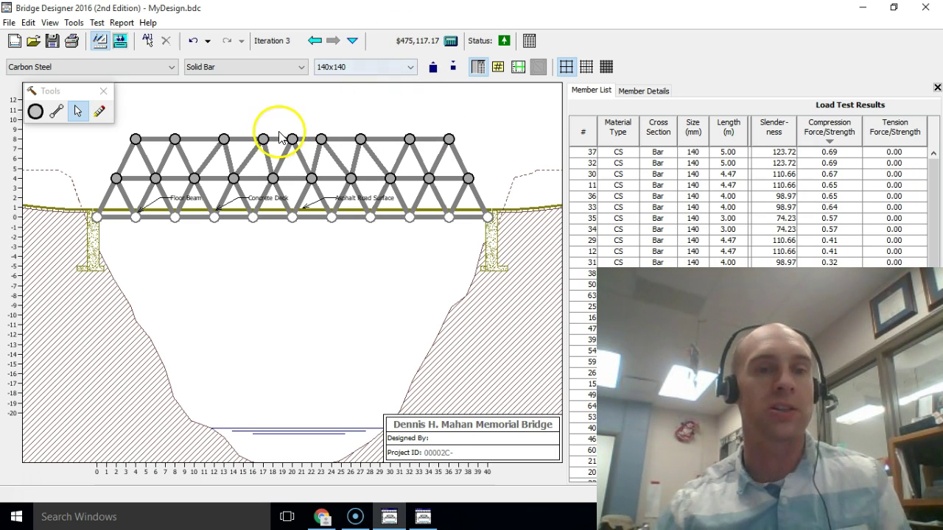
# - Add an extra diagonal from the left top-chord joint, erase it, and re-sort by compression
pyautogui.click(56, 114)
pyautogui.moveTo(140, 146); pyautogui.dragTo(214, 217)
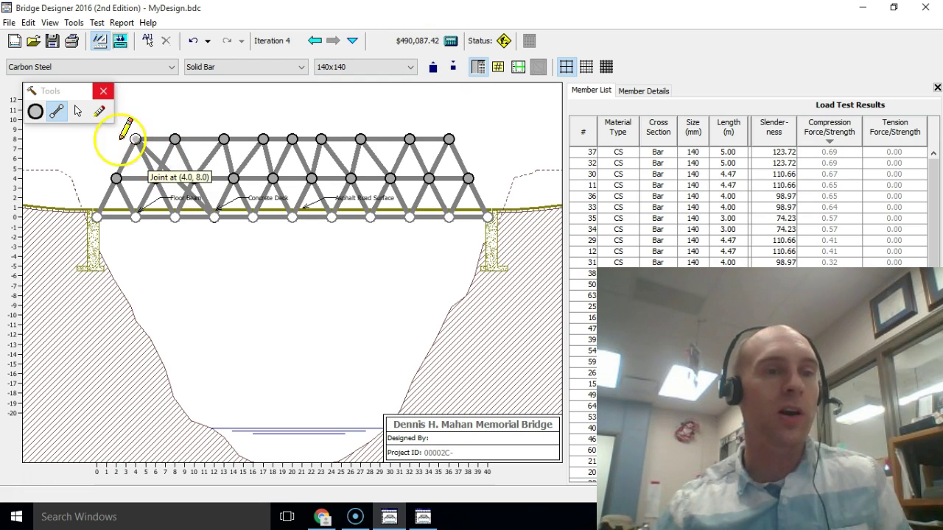
pyautogui.click(104, 114)
pyautogui.click(157, 163)
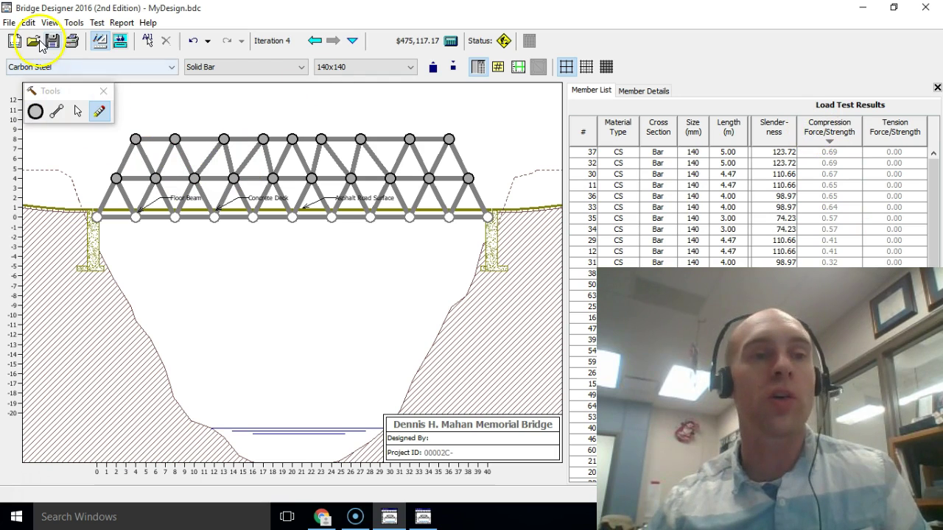
pyautogui.click(78, 111)
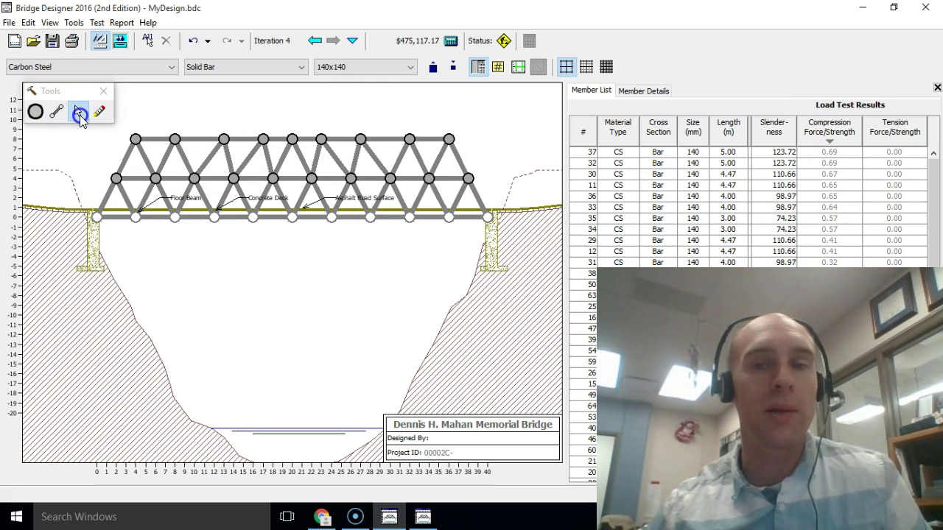
pyautogui.click(834, 134)
pyautogui.click(836, 136)
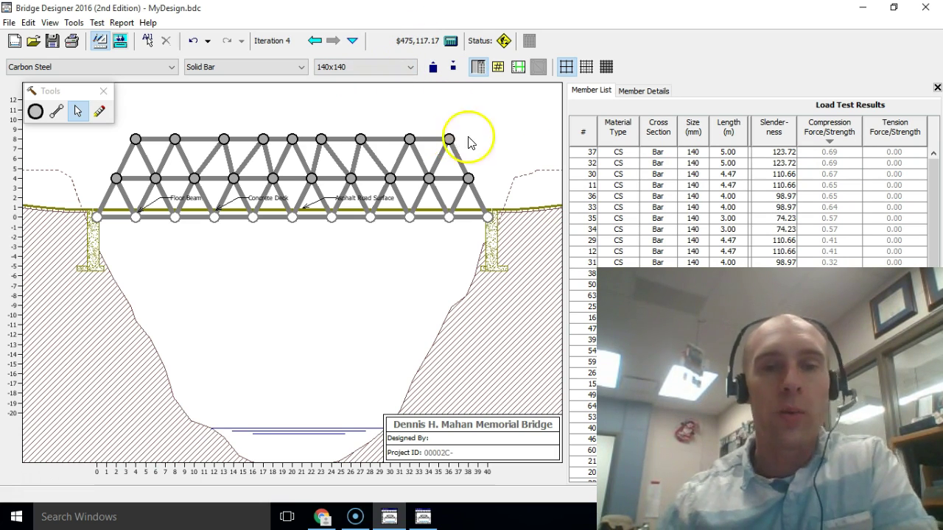
# - Lower the top-right top-chord joint and switch to the finest drawing grid
pyautogui.moveTo(449, 139)
pyautogui.mouseDown()
pyautogui.moveTo(440, 140)
pyautogui.moveTo(449, 139)
pyautogui.moveTo(446, 148)
pyautogui.mouseUp()
pyautogui.click(588, 68)
pyautogui.click(607, 68)
# - Lower both end top-chord joints to equal height for an arch, then load test at $471,829.30
pyautogui.moveTo(139, 143); pyautogui.dragTo(138, 150)
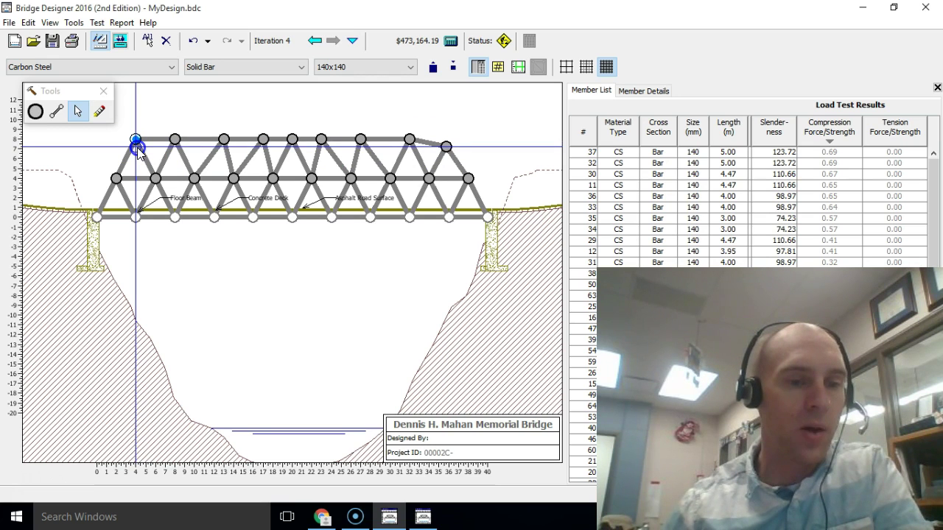
pyautogui.moveTo(138, 151); pyautogui.dragTo(138, 152)
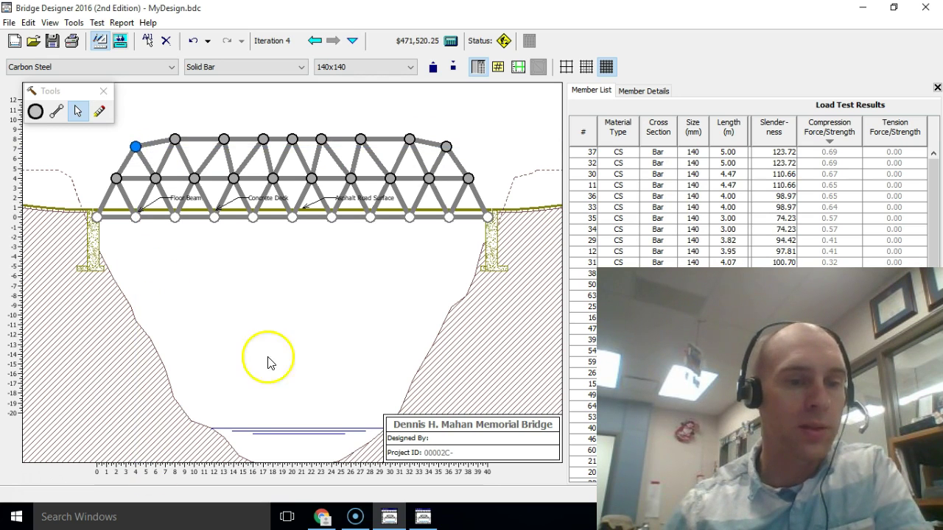
pyautogui.click(446, 148)
pyautogui.moveTo(446, 149); pyautogui.dragTo(450, 151)
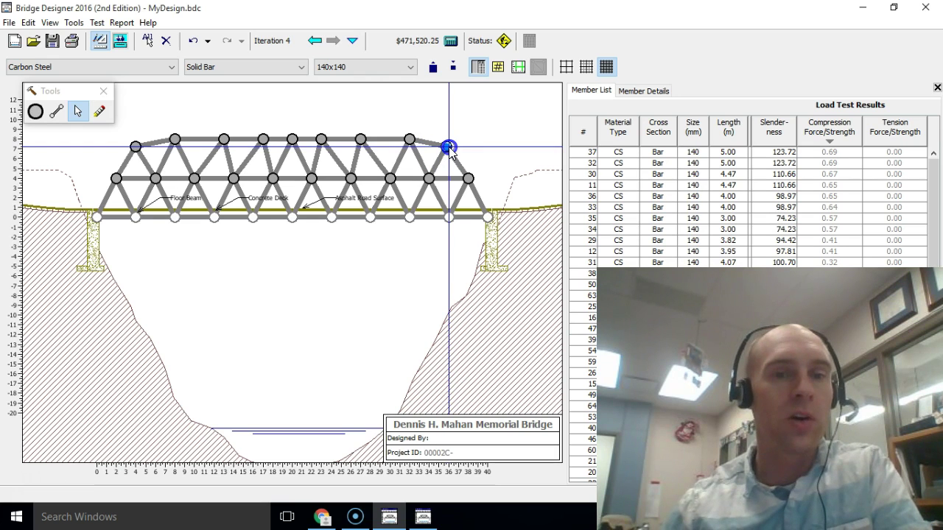
pyautogui.moveTo(451, 152); pyautogui.dragTo(451, 151)
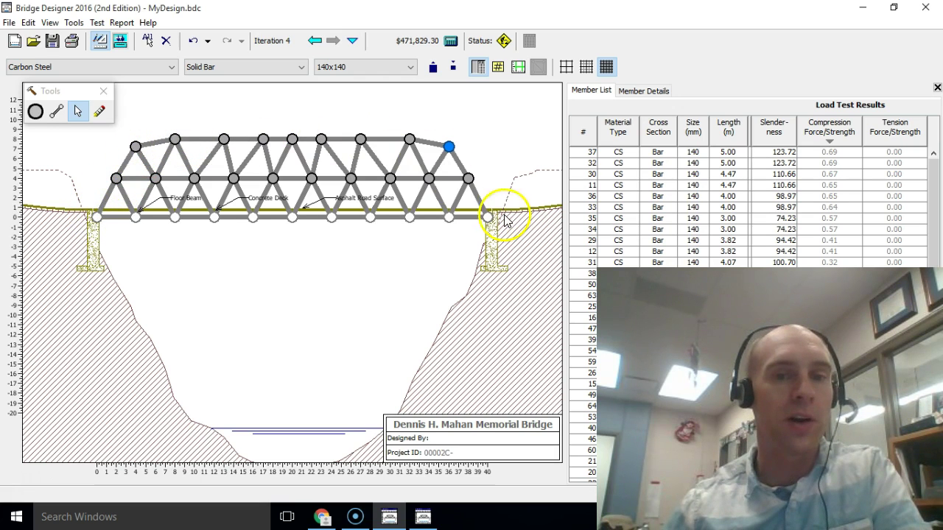
pyautogui.click(607, 67)
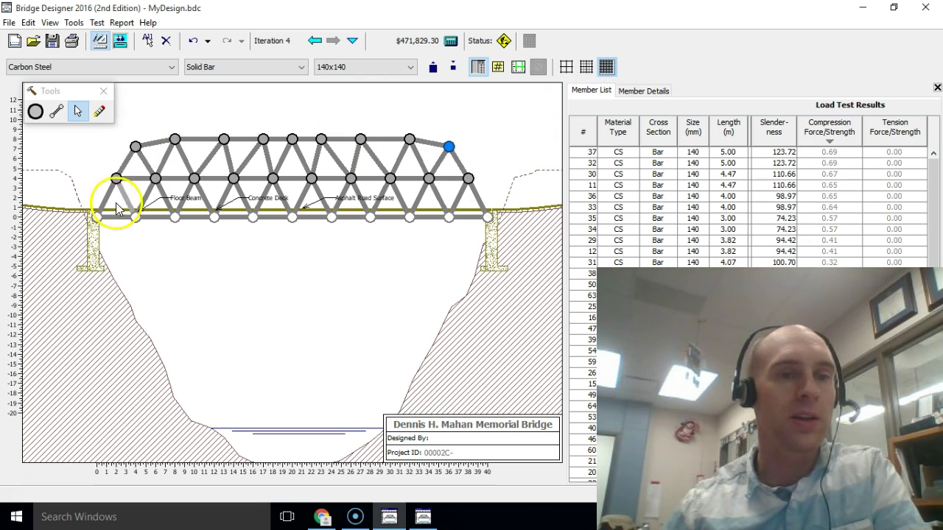
pyautogui.click(120, 41)
# - Back on the drawing board, sort by compression ratio and select member 37, highest at 0.70
pyautogui.click(100, 40)
pyautogui.click(853, 130)
pyautogui.click(840, 133)
pyautogui.click(837, 151)
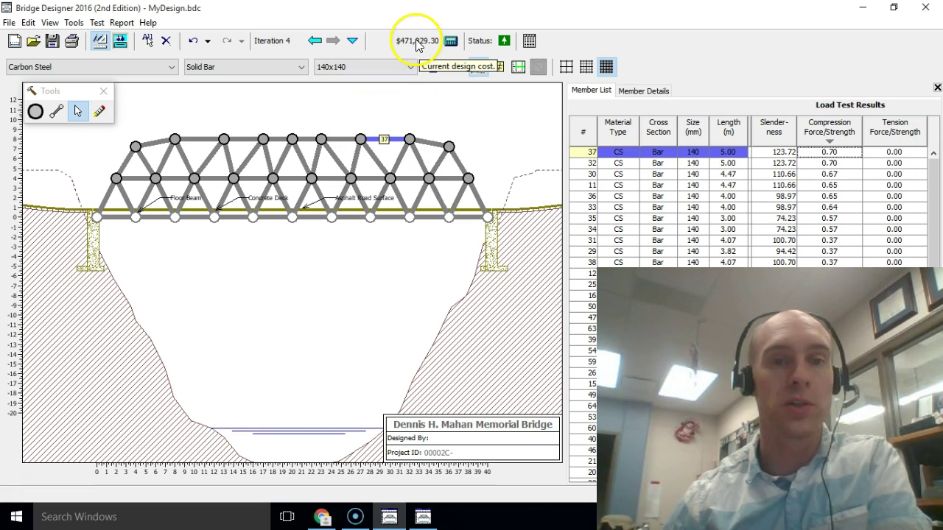
pyautogui.click(885, 140)
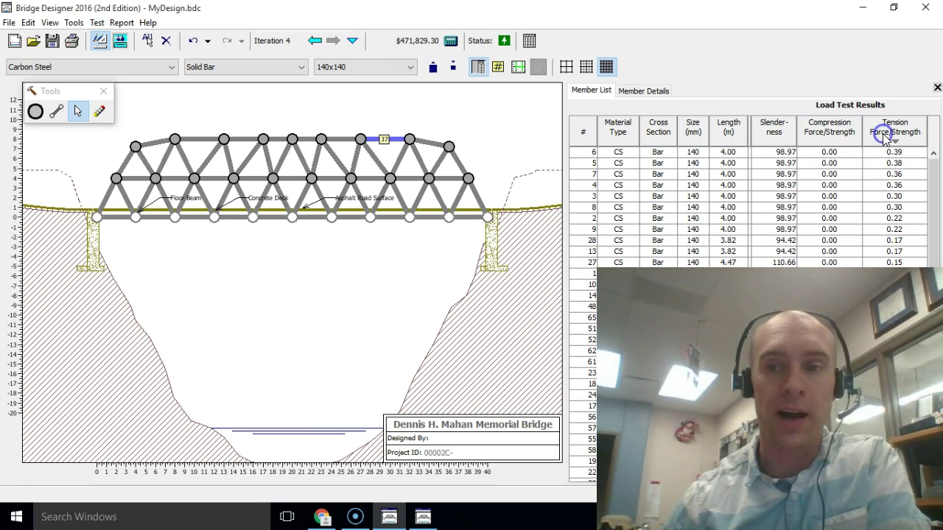
pyautogui.click(839, 134)
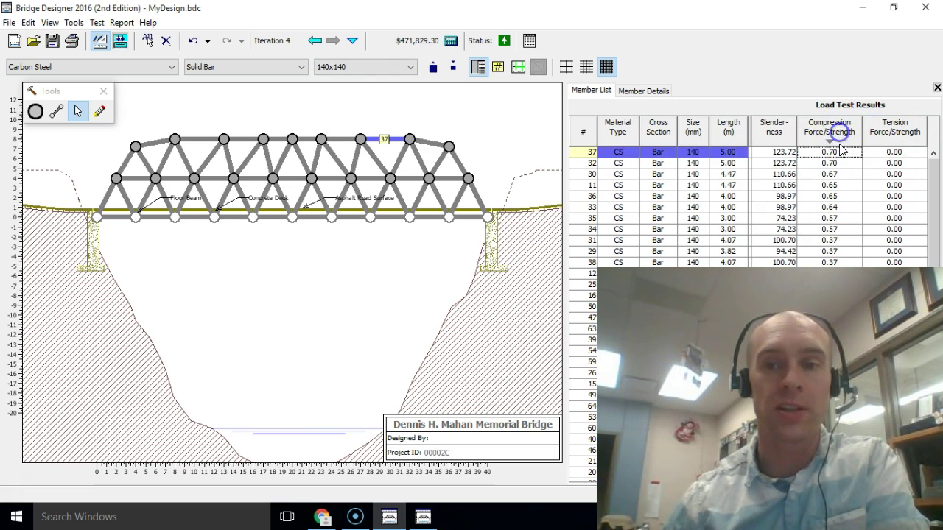